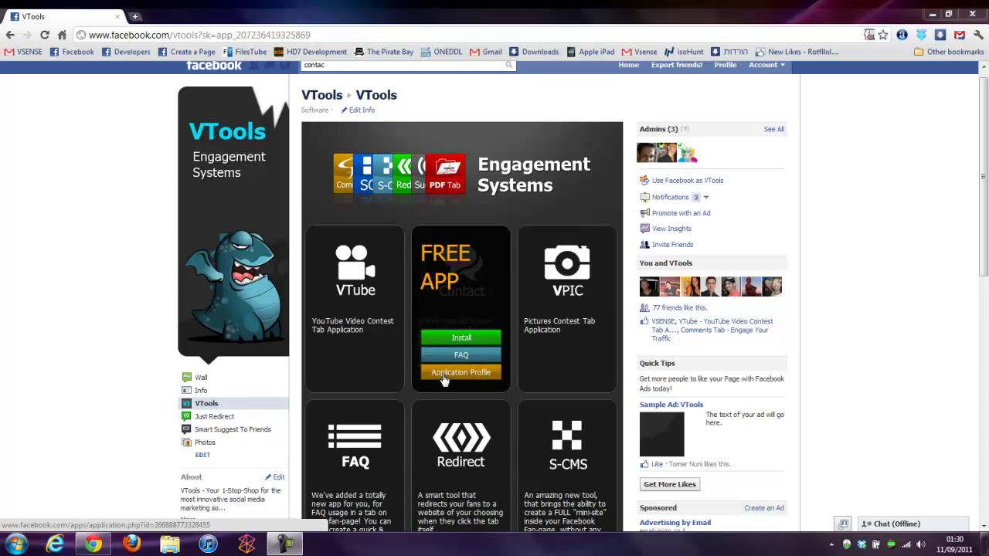
# - Open the Contact Us Tab app profile in a new tab and search Facebook for 'contact us'
pyautogui.click(443, 374)
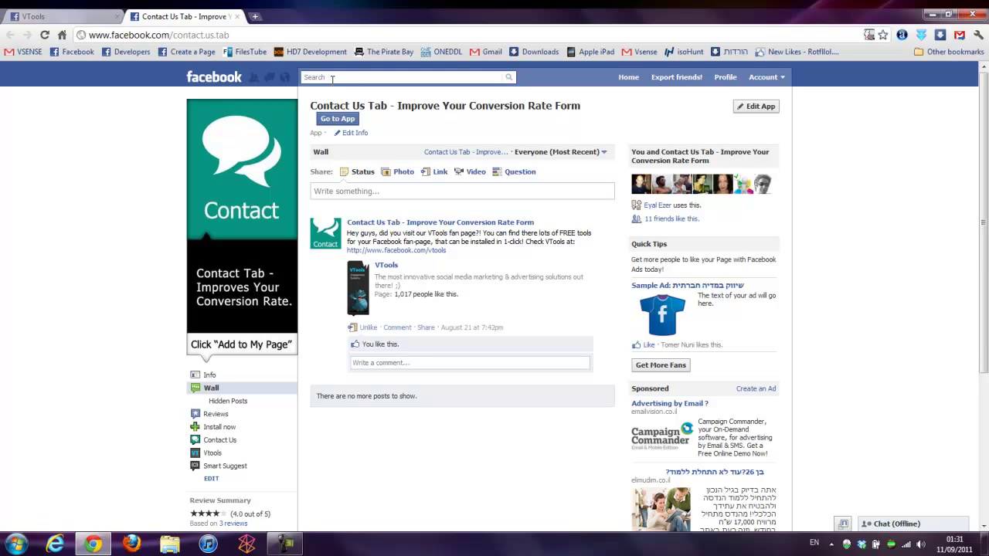
pyautogui.click(332, 78)
pyautogui.write('cinta')
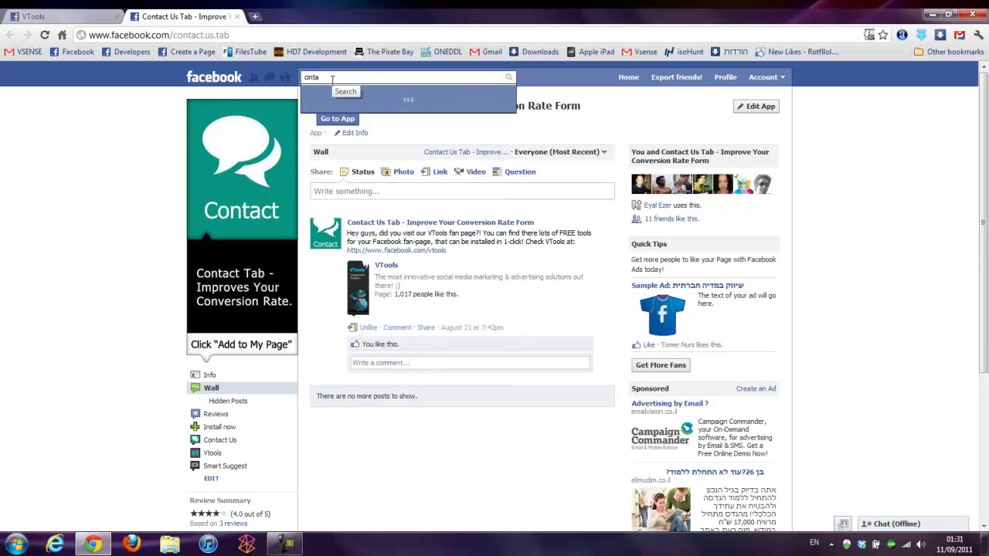
pyautogui.write('ct')
pyautogui.press('BackSpace')
pyautogui.press('BackSpace')
pyautogui.press('BackSpace')
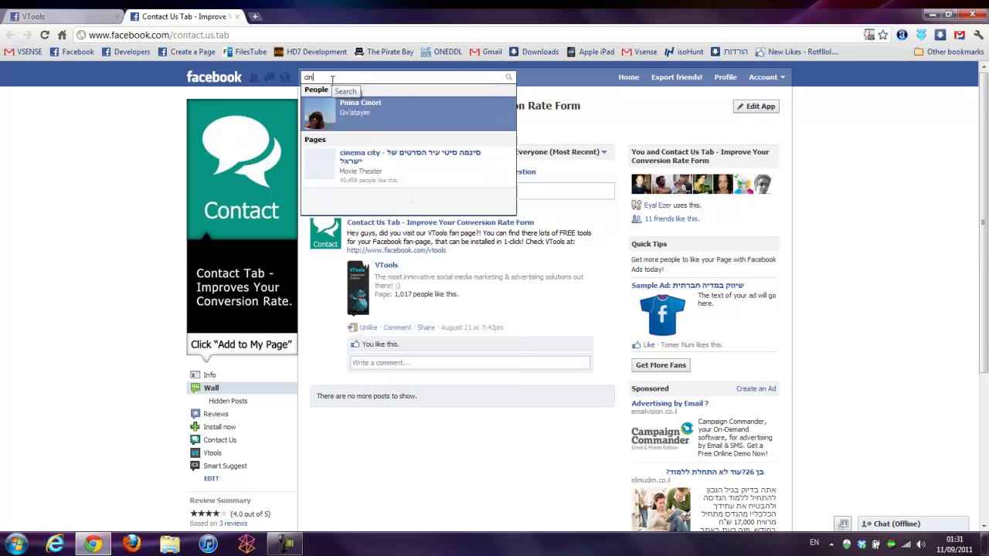
pyautogui.write('ont')
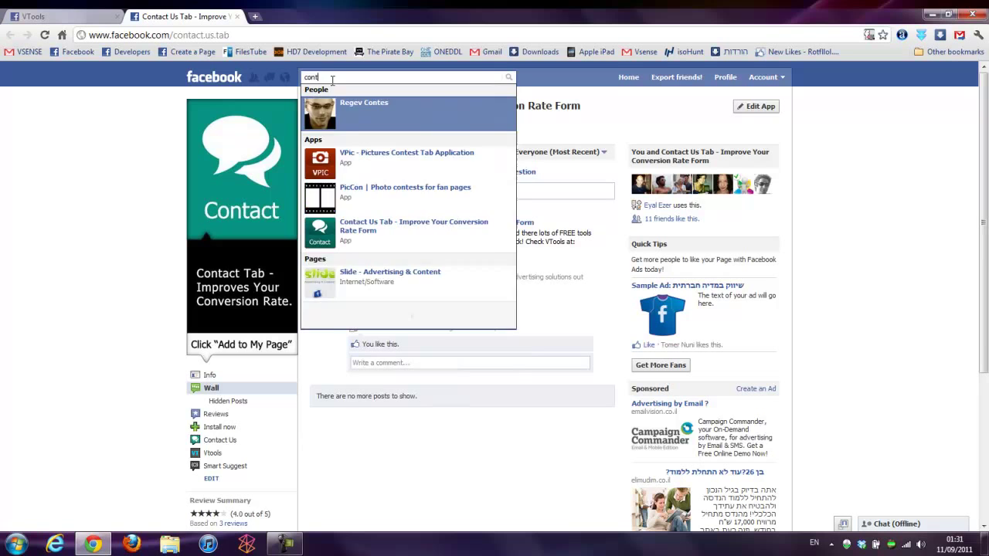
pyautogui.write('act u')
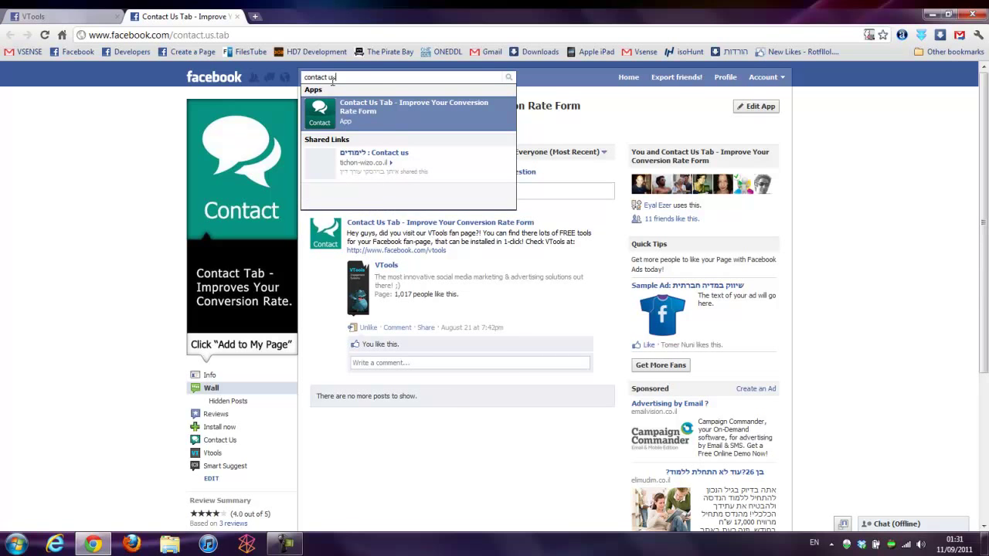
pyautogui.write('s')
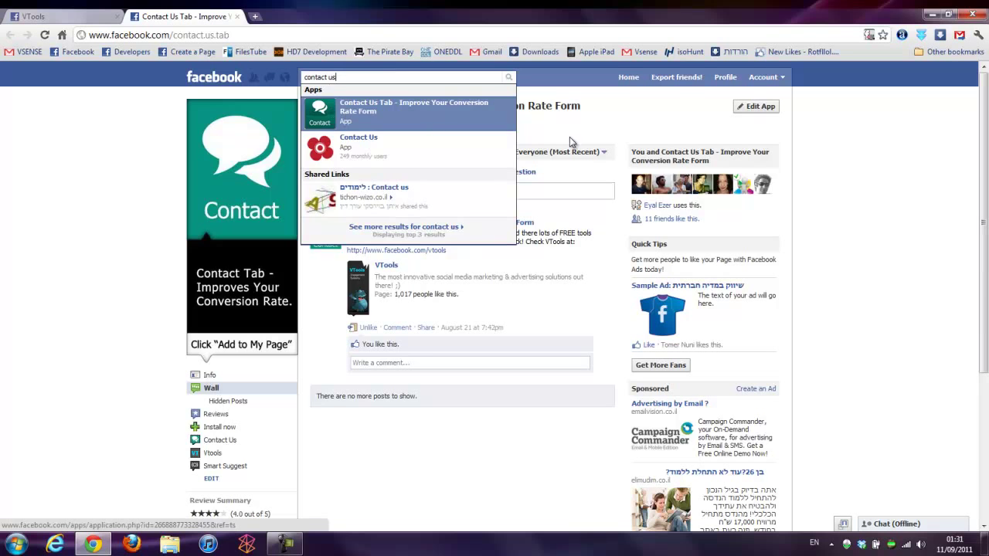
pyautogui.click(571, 131)
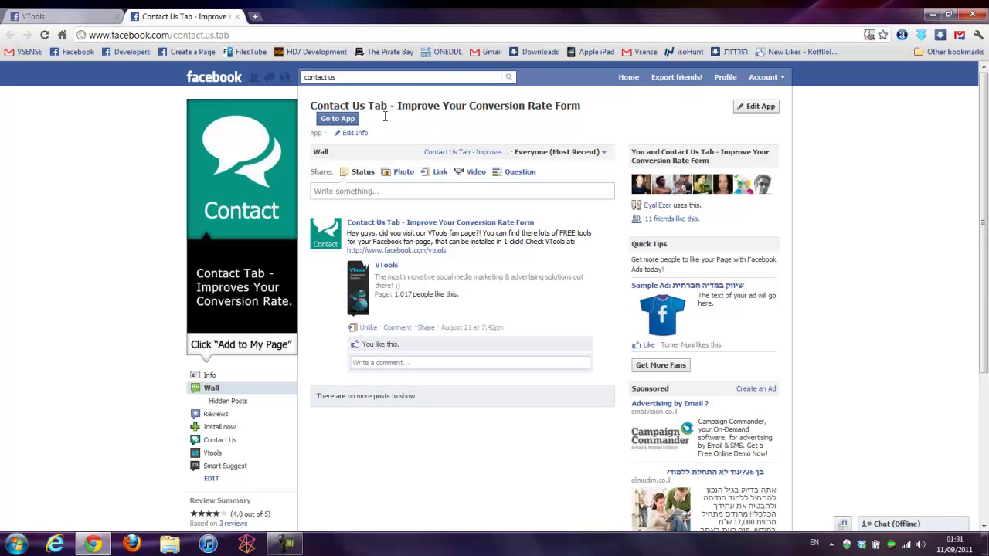
# - Install the Contact Us Tab app on the VTools page
pyautogui.click(333, 125)
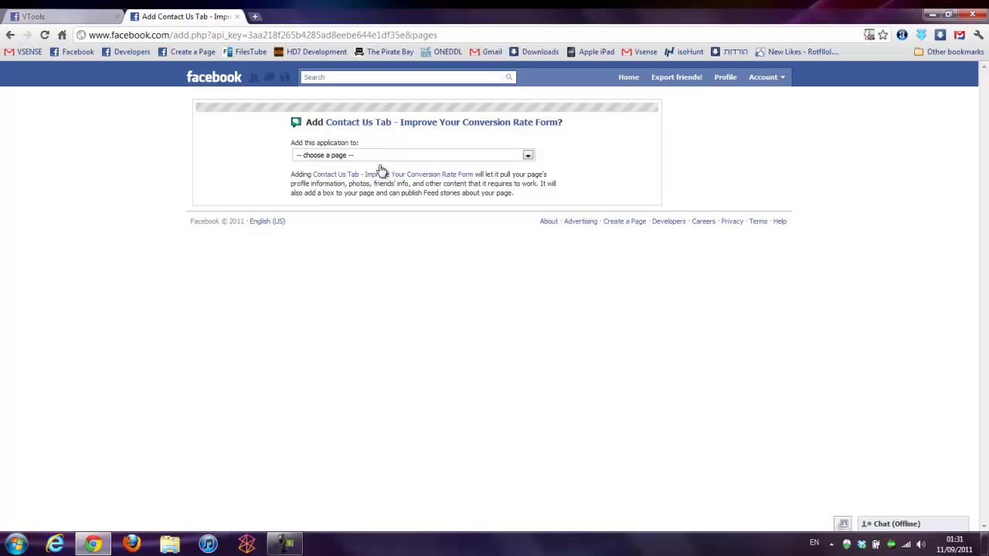
pyautogui.click(347, 158)
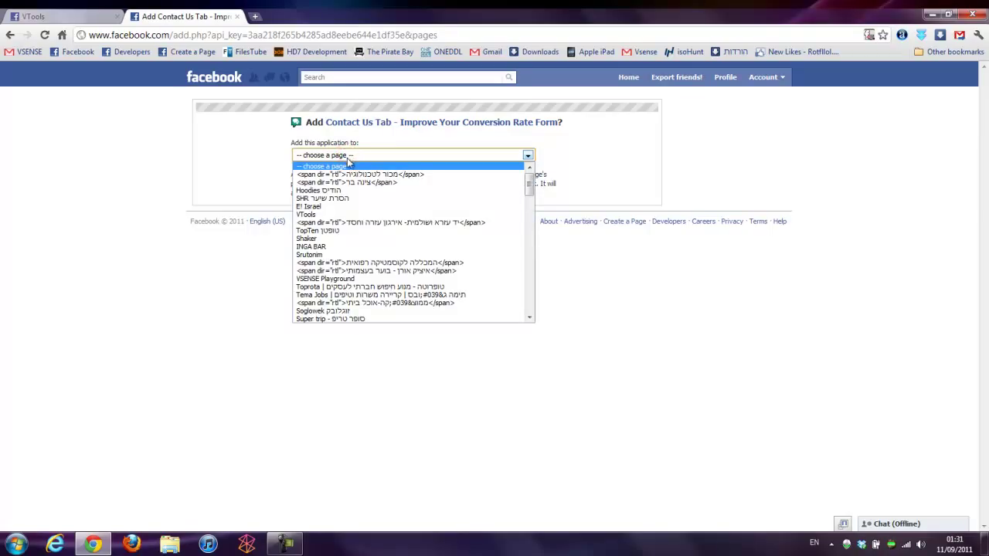
pyautogui.click(308, 214)
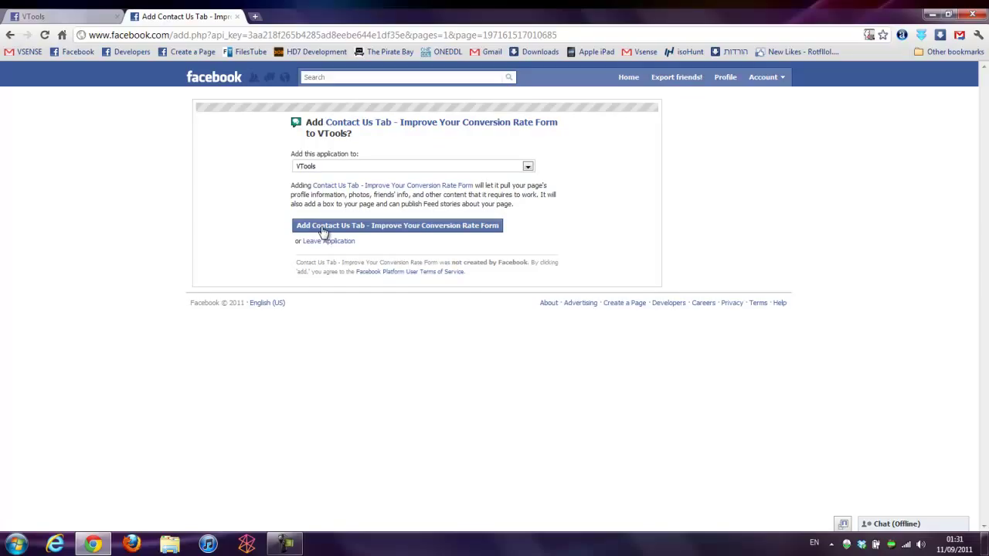
pyautogui.click(323, 232)
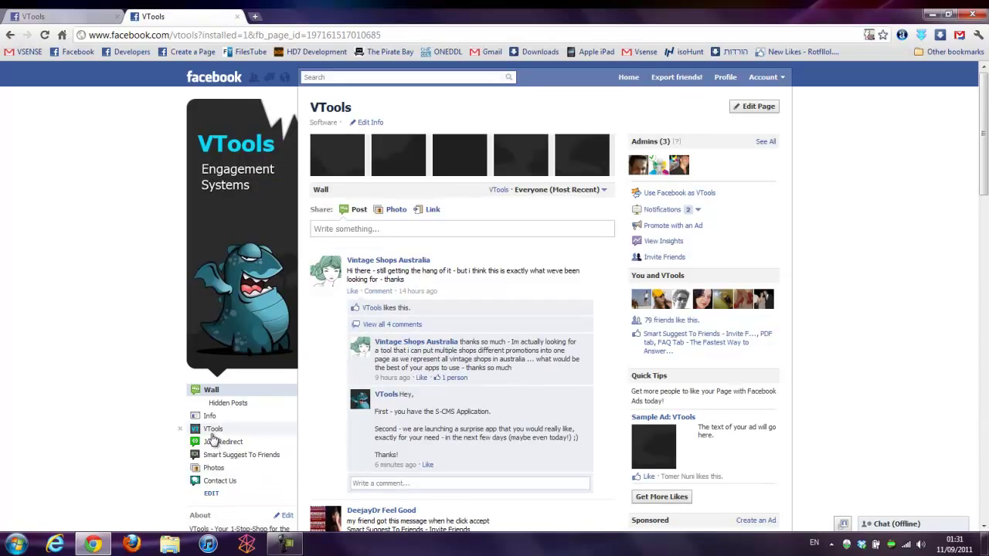
# - In the VTools Contact Us admin panel, set the notification email to the info address and header to 'Contact Us!'
pyautogui.click(217, 483)
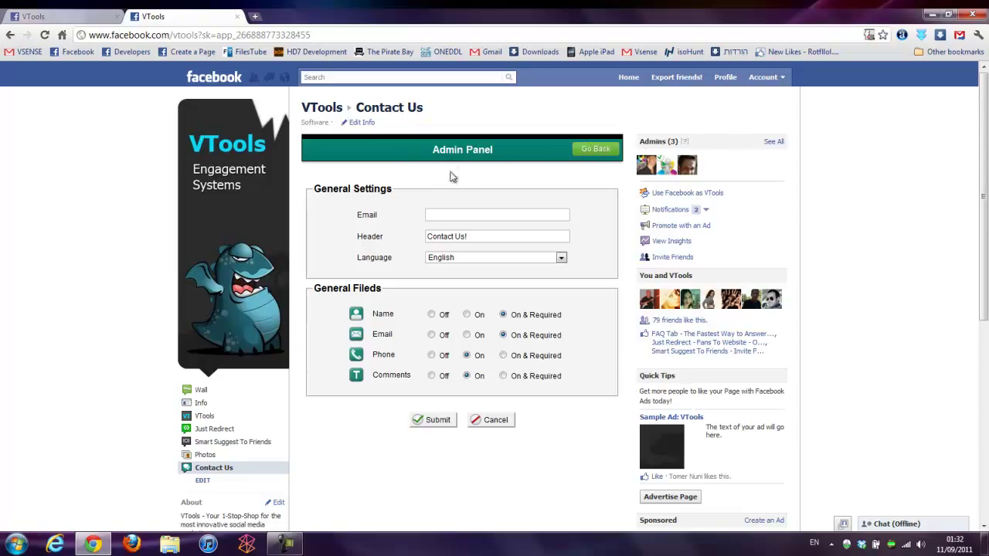
pyautogui.click(435, 214)
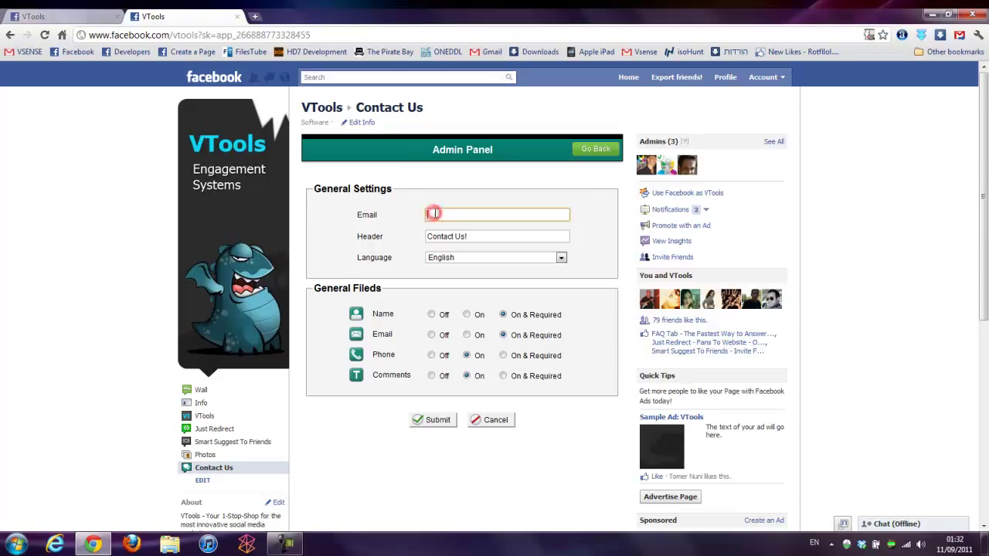
pyautogui.write('to')
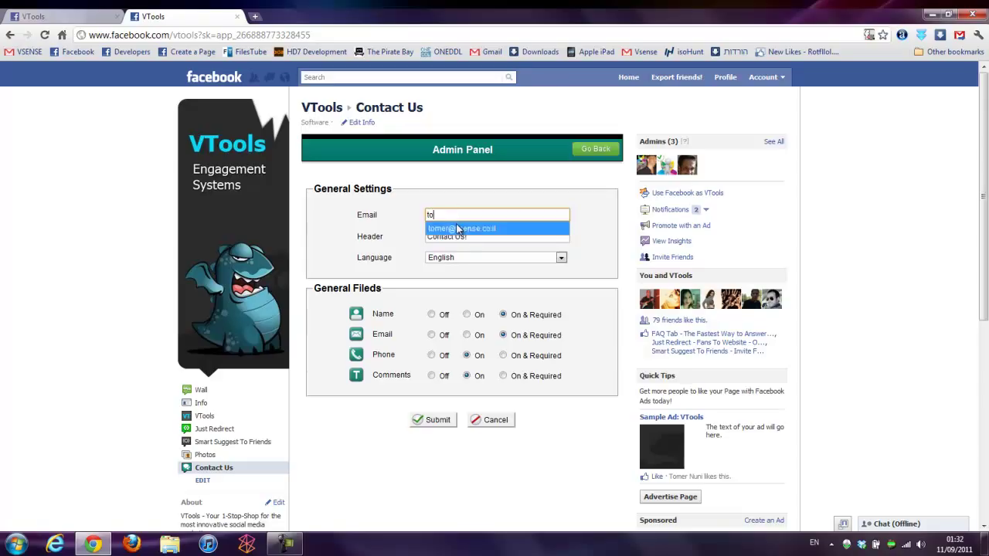
pyautogui.click(457, 228)
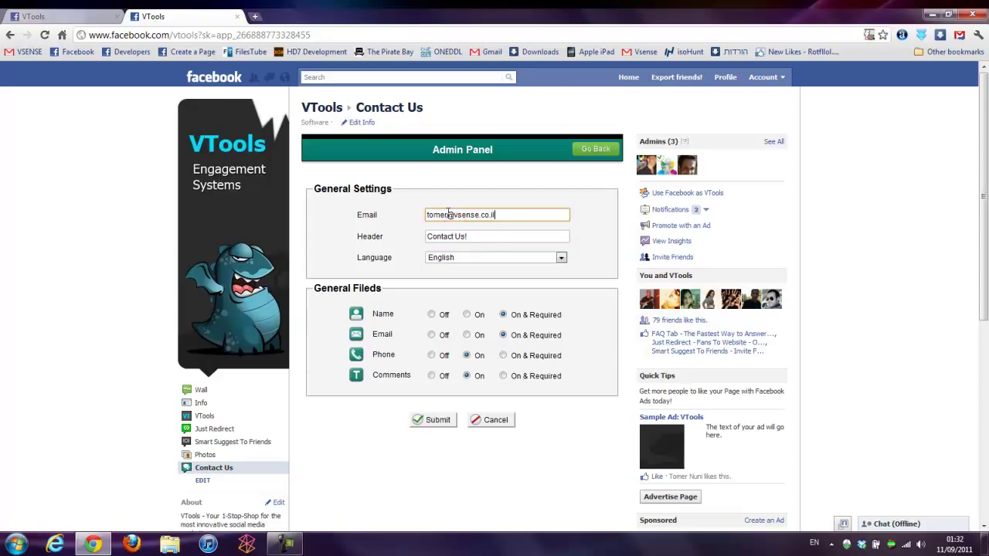
pyautogui.doubleClick(437, 215)
pyautogui.write('inf')
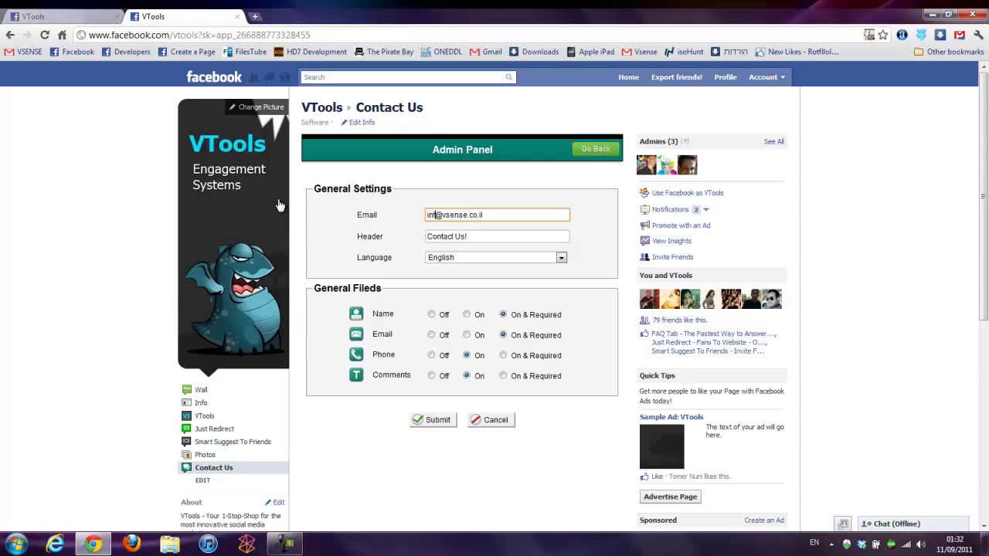
pyautogui.write('o')
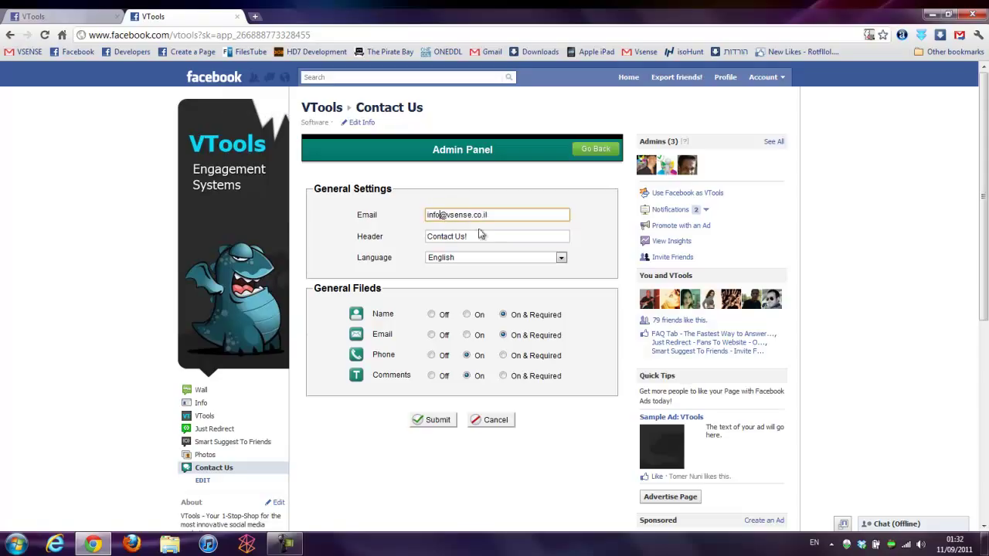
pyautogui.click(479, 236)
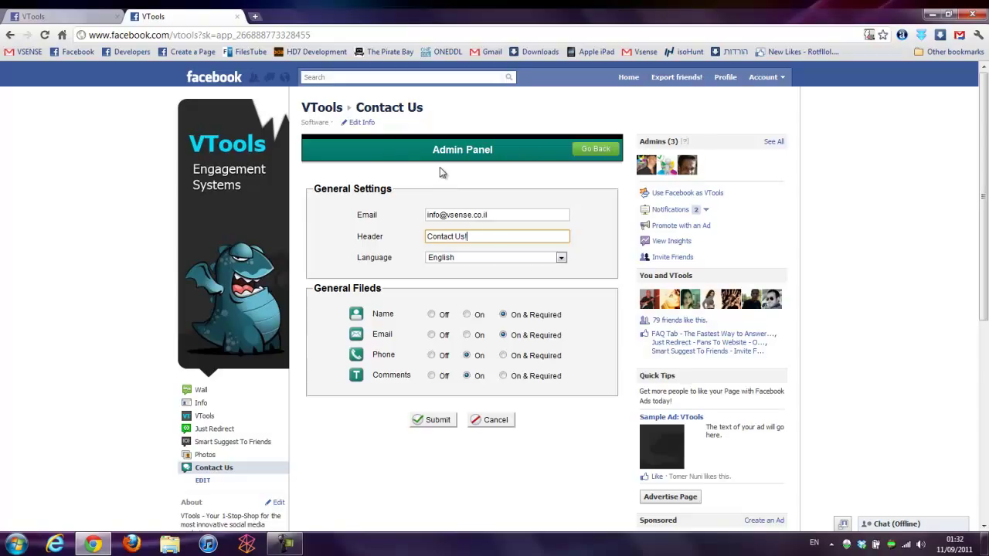
pyautogui.click(484, 261)
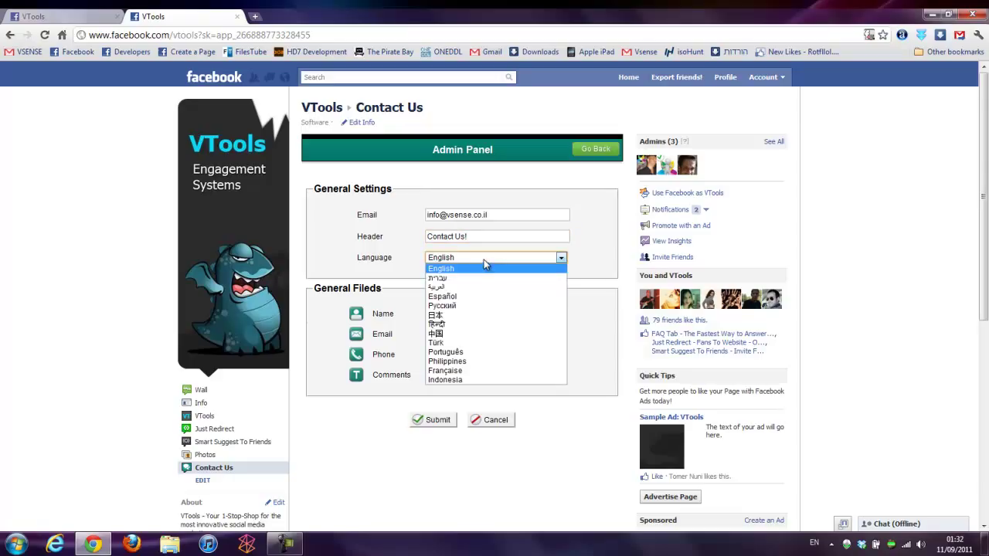
pyautogui.click(363, 252)
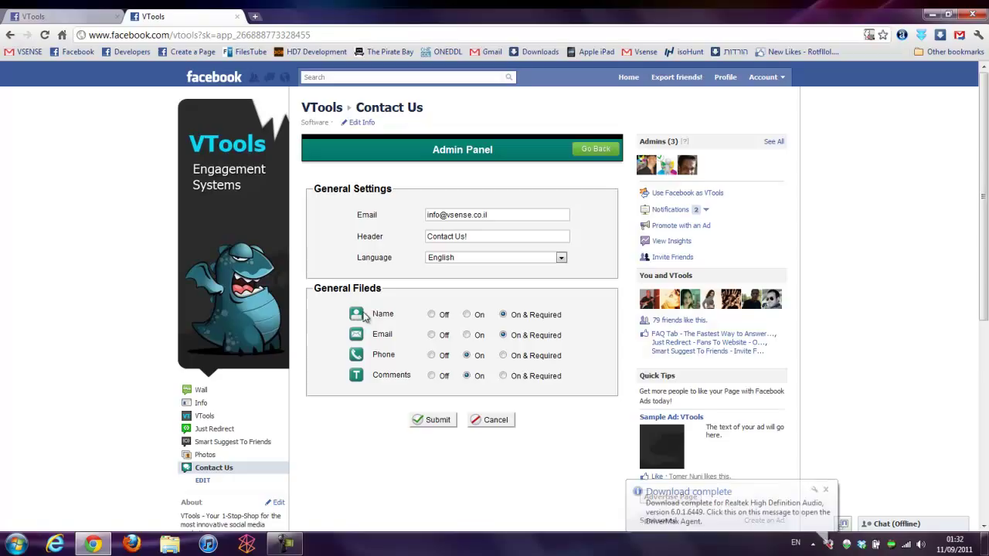
pyautogui.click(826, 491)
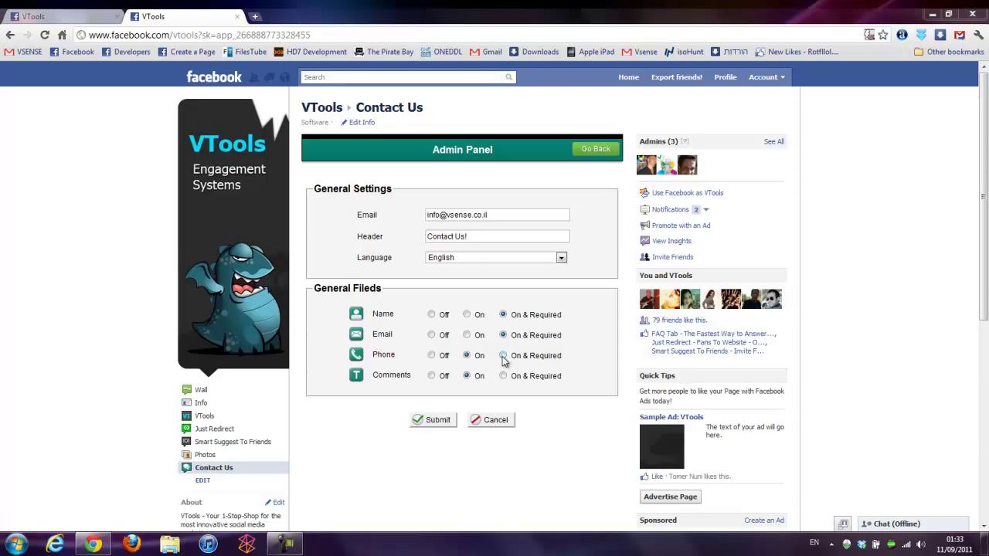
# - Set the Phone field to 'On & Required' and submit the form settings
pyautogui.click(503, 356)
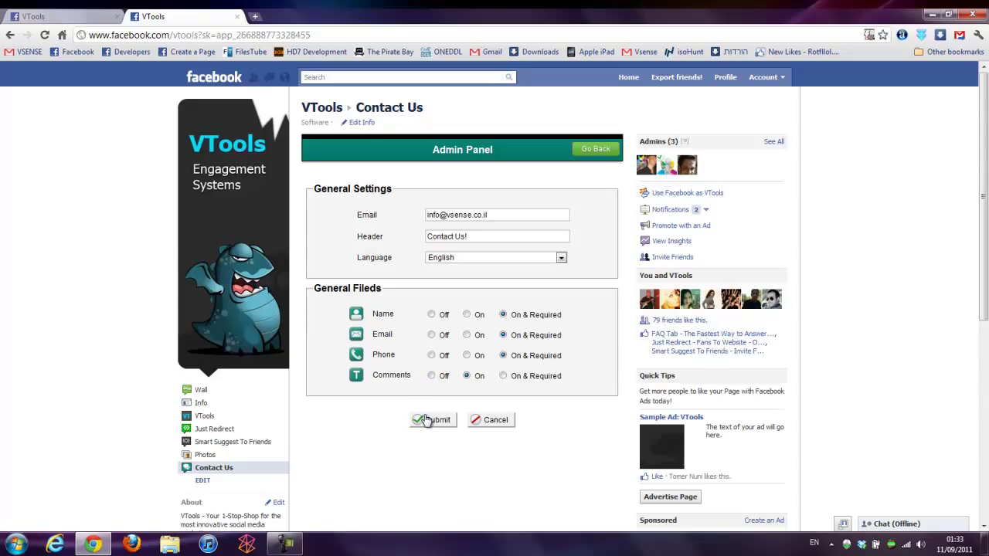
pyautogui.click(427, 420)
pyautogui.click(417, 423)
# - Return to the live form and reorder the VTools tabs so Contact Us sits above Photos
pyautogui.click(590, 150)
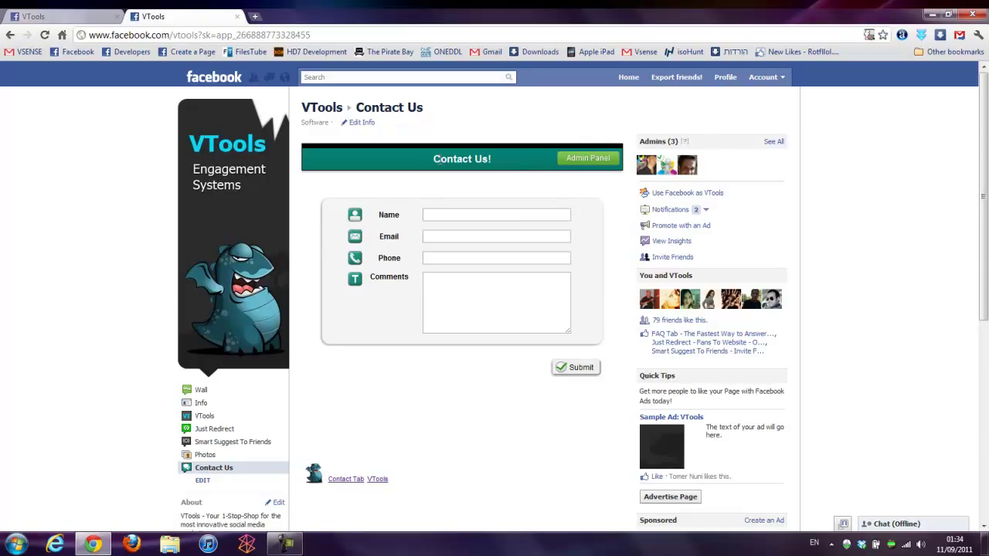
pyautogui.moveTo(204, 415)
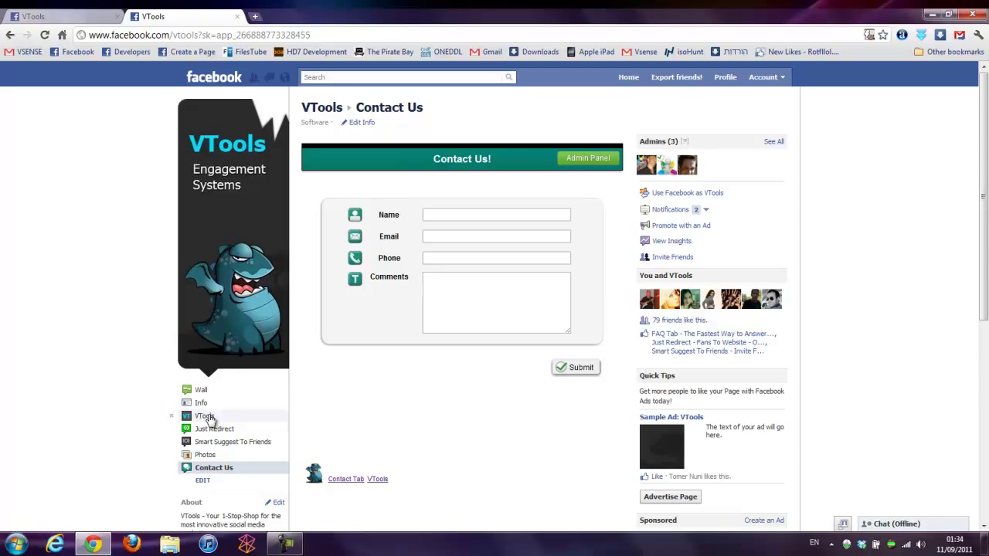
pyautogui.click(202, 481)
pyautogui.moveTo(210, 467); pyautogui.dragTo(210, 452)
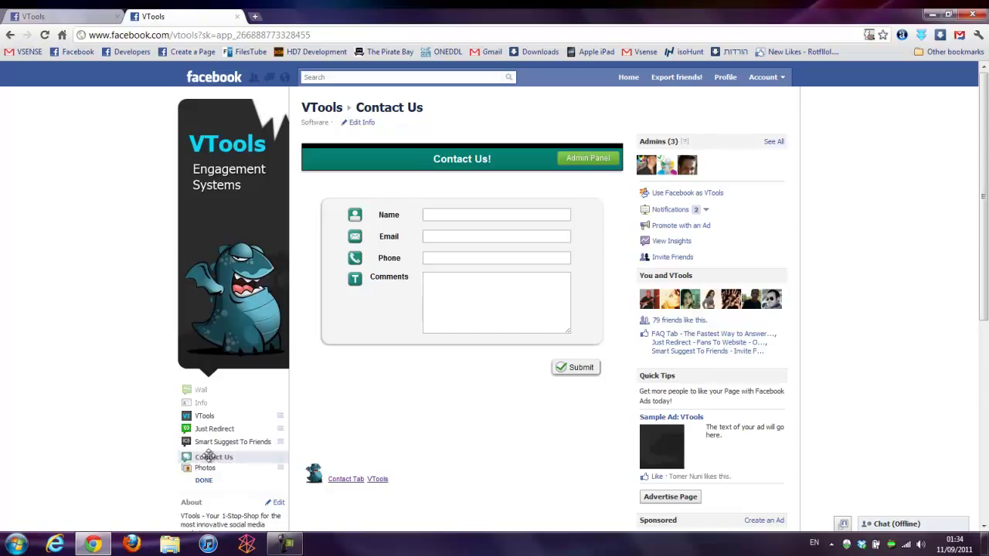
pyautogui.moveTo(209, 452); pyautogui.dragTo(205, 457)
pyautogui.click(203, 480)
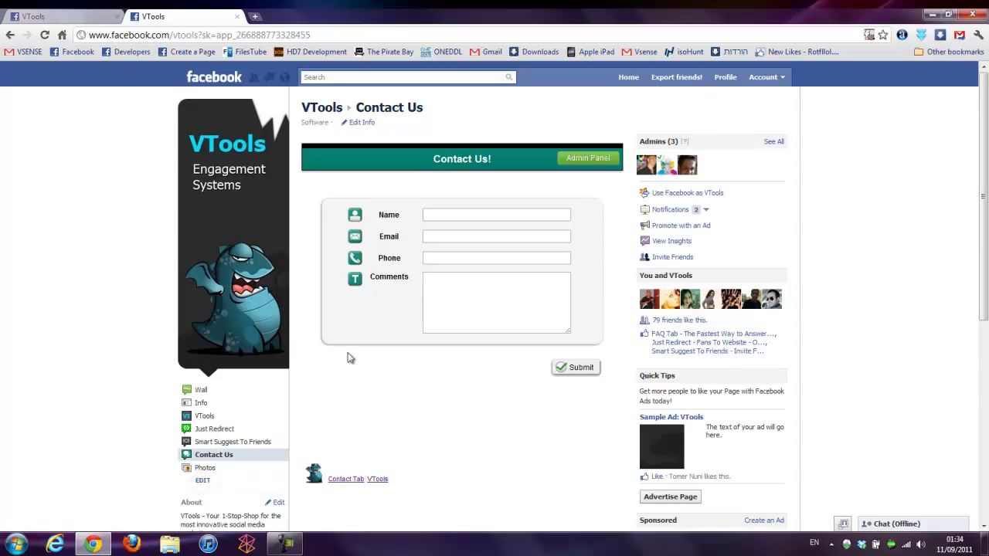
pyautogui.click(442, 214)
# - Enter the name 'Tomer' in the contact form
pyautogui.click(441, 235)
pyautogui.click(430, 257)
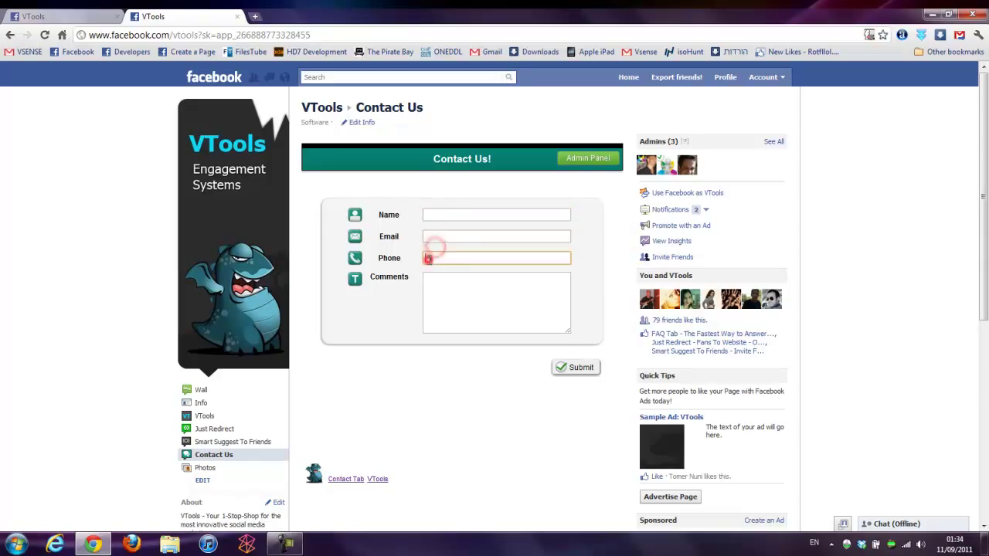
pyautogui.click(431, 284)
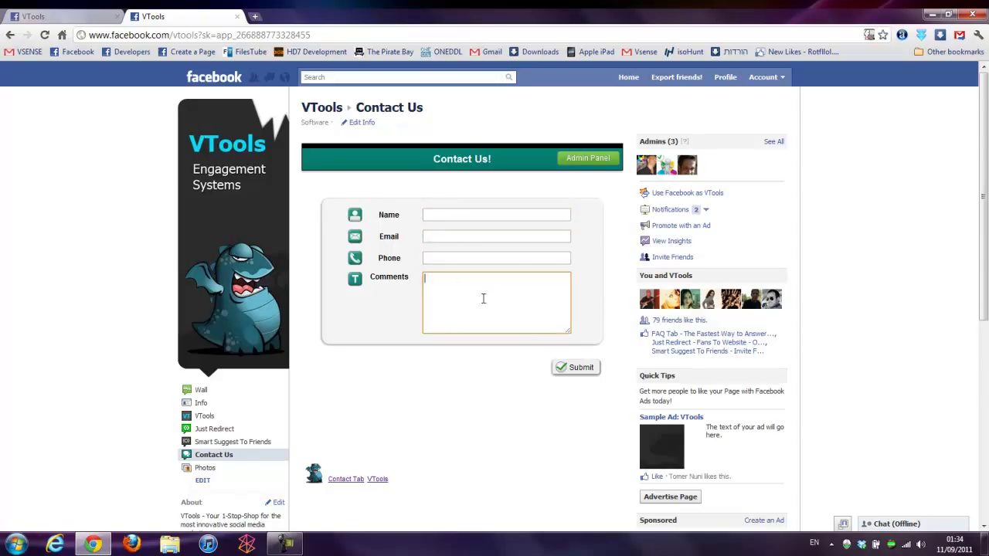
pyautogui.click(504, 215)
pyautogui.write('z')
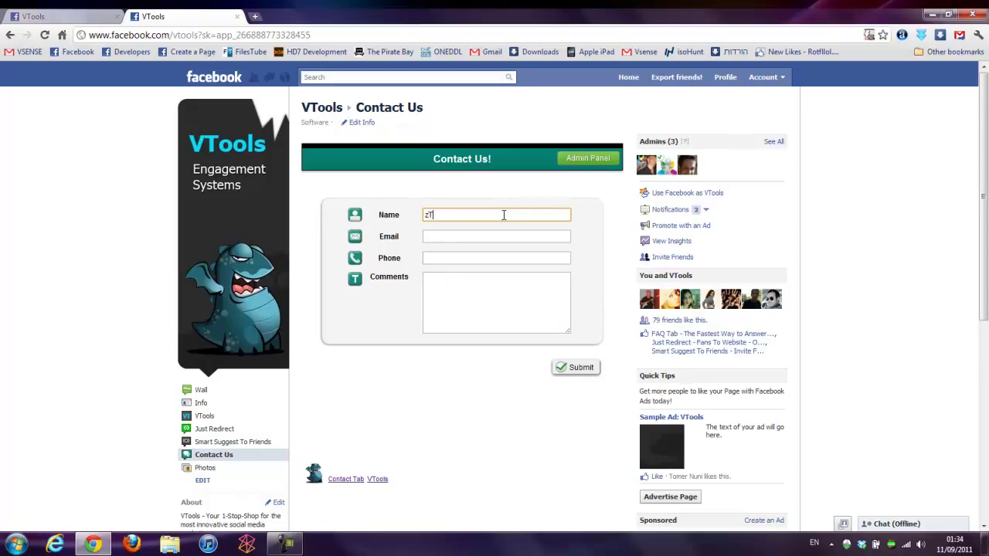
pyautogui.press('BackSpace')
pyautogui.write('Tom')
pyautogui.write('er')
pyautogui.press('Tab')
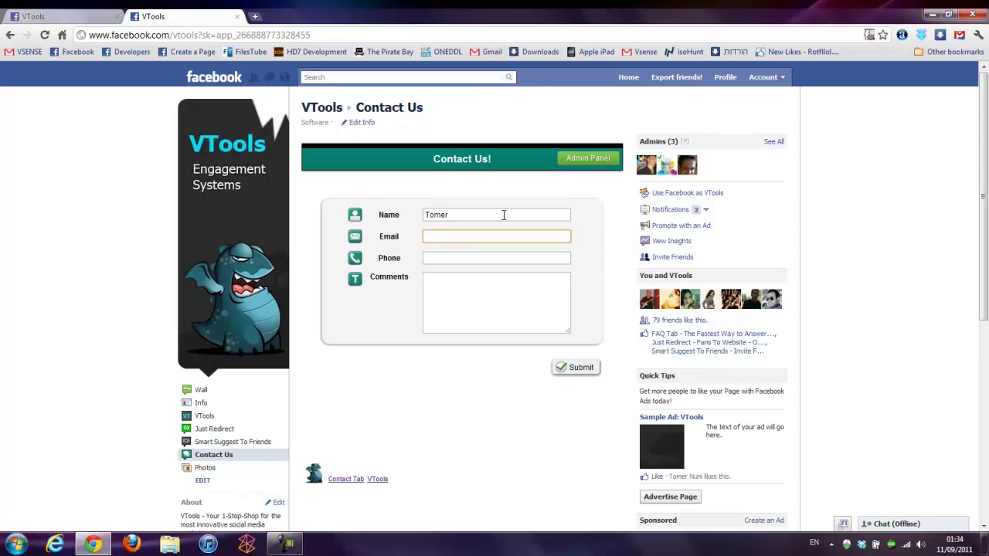
pyautogui.click(480, 255)
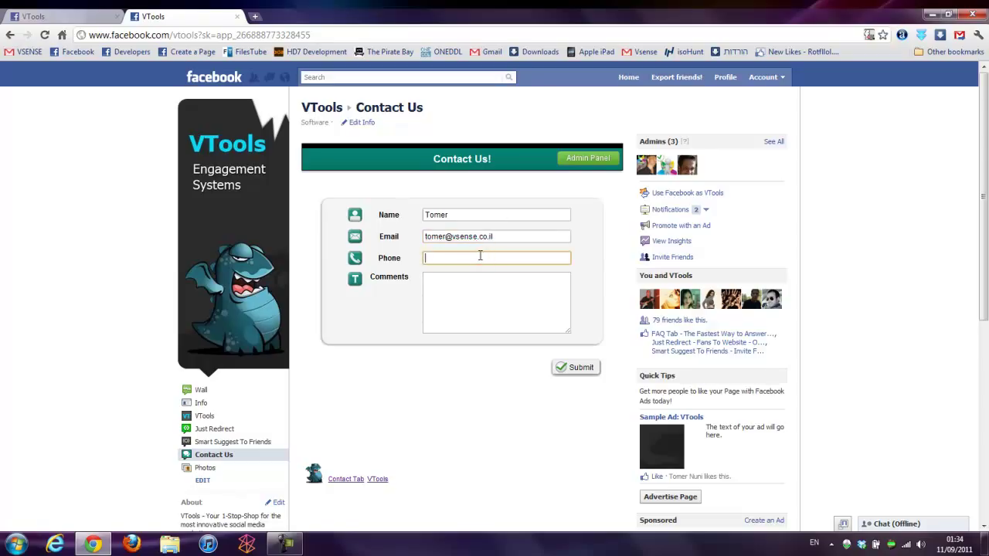
pyautogui.click(464, 276)
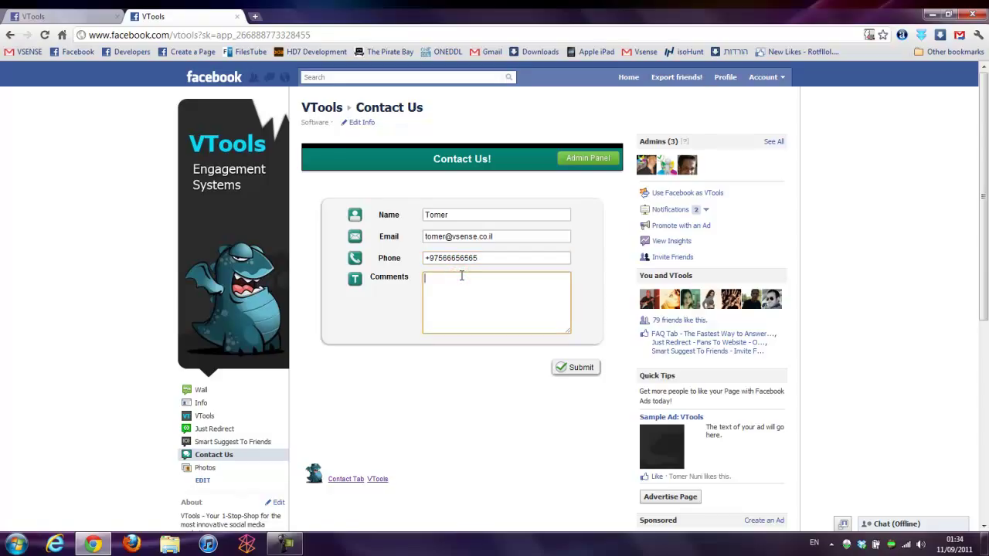
pyautogui.write('Grea')
pyautogui.write('t App!')
pyautogui.write(' :)')
# - Submit the test message so the form shows 'Thank You For Submiting'
pyautogui.click(590, 370)
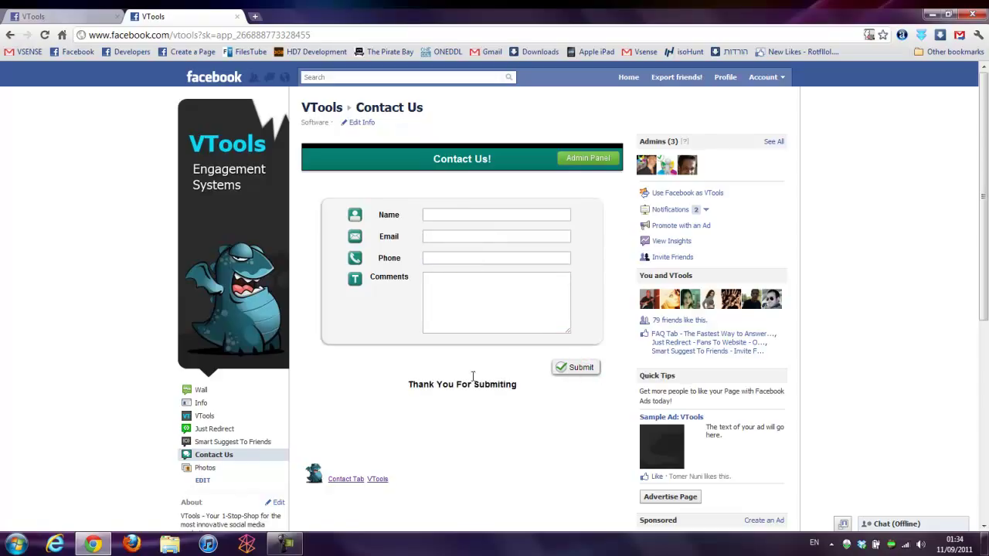